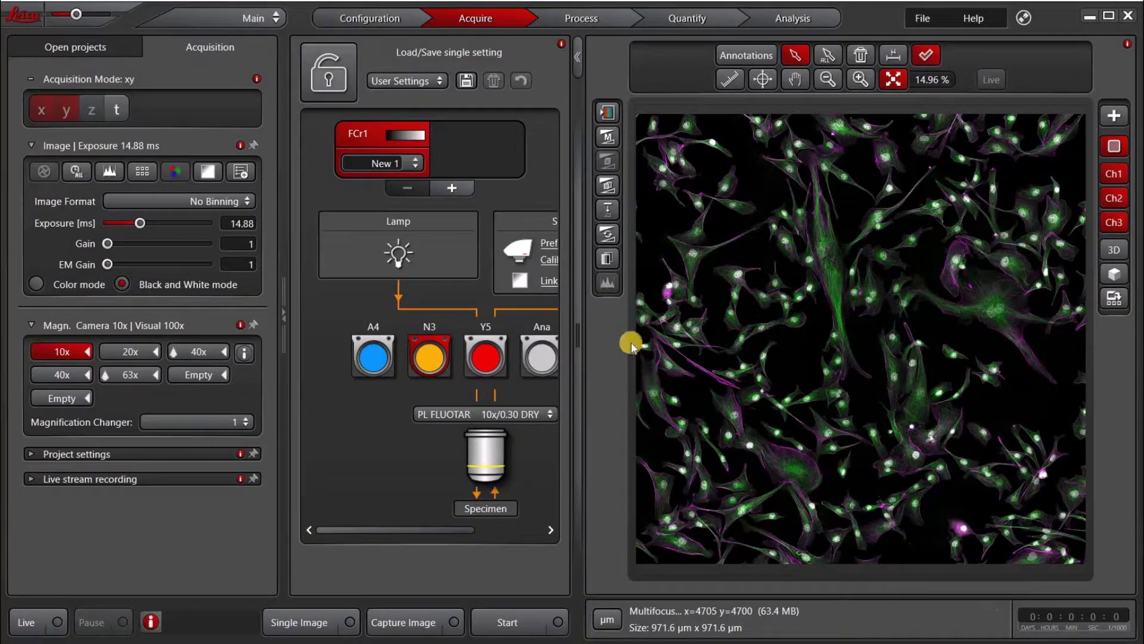
- Collapse the acquisition settings panels so the fluorescence cell image fills the window
left_click(576, 328)
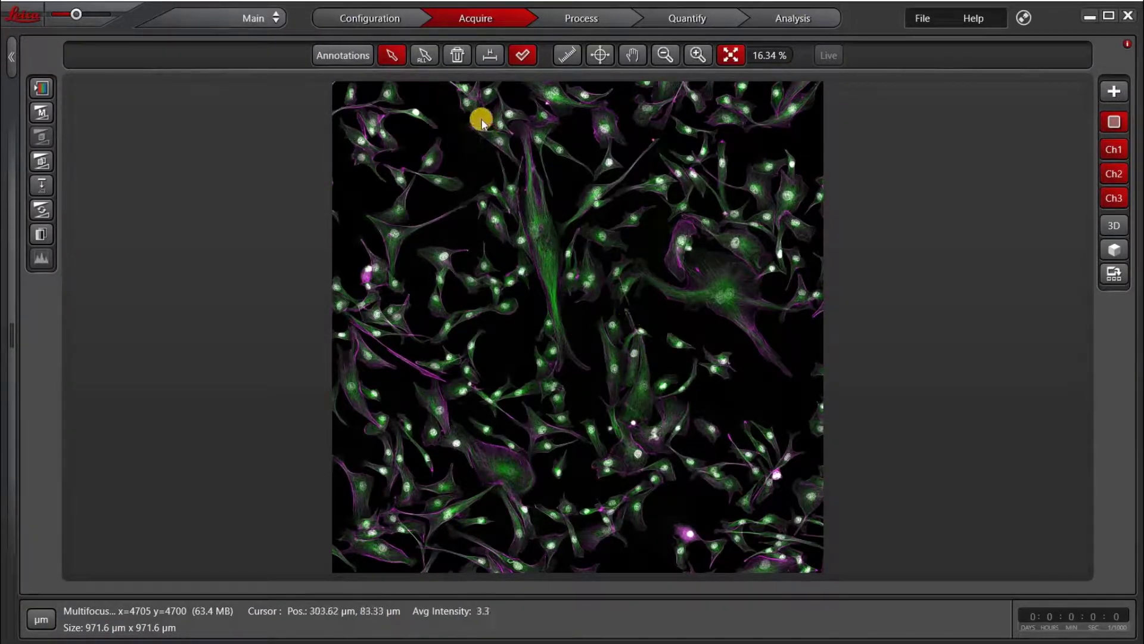
- Draw a 135.4 µm scale bar annotation near the image's bottom-right corner
left_click(346, 55)
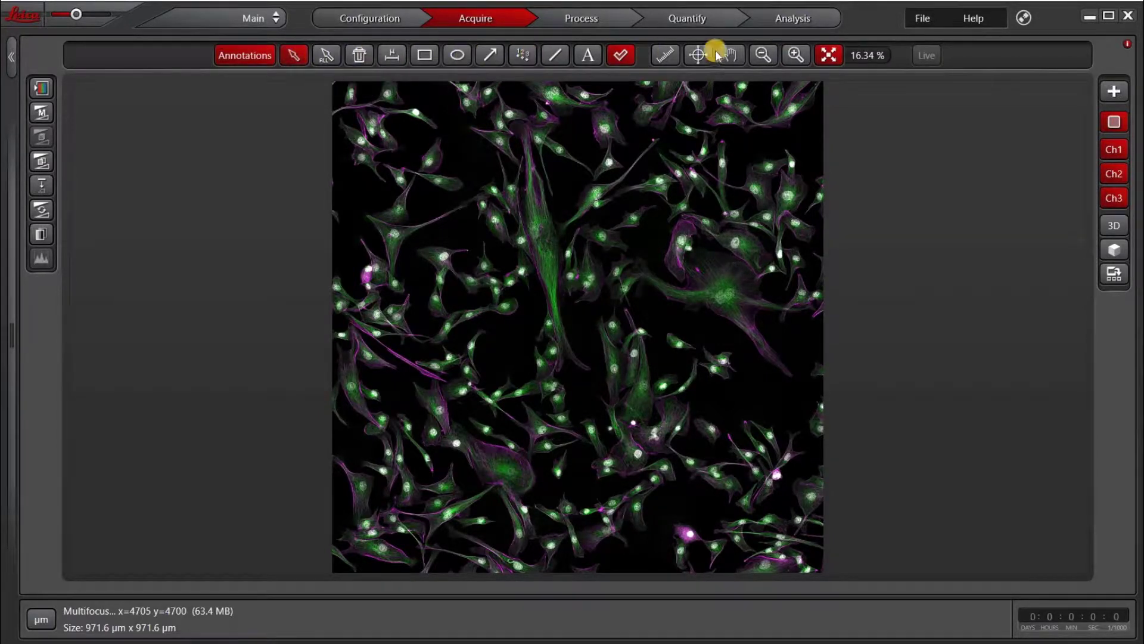
left_click(392, 54)
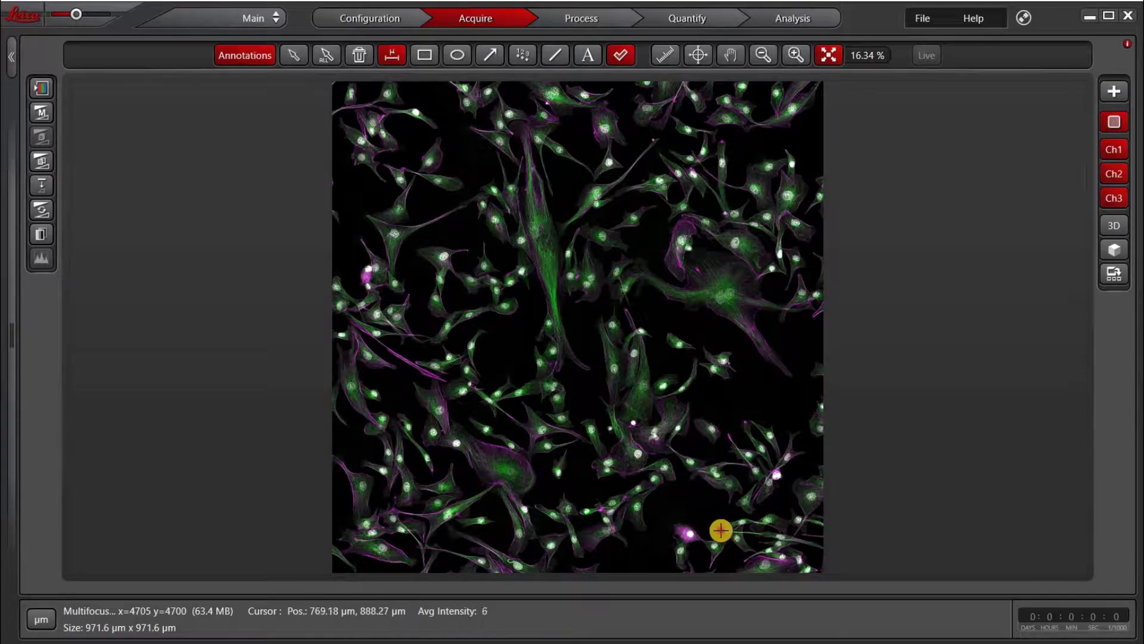
left_click_drag(720, 531, 791, 531)
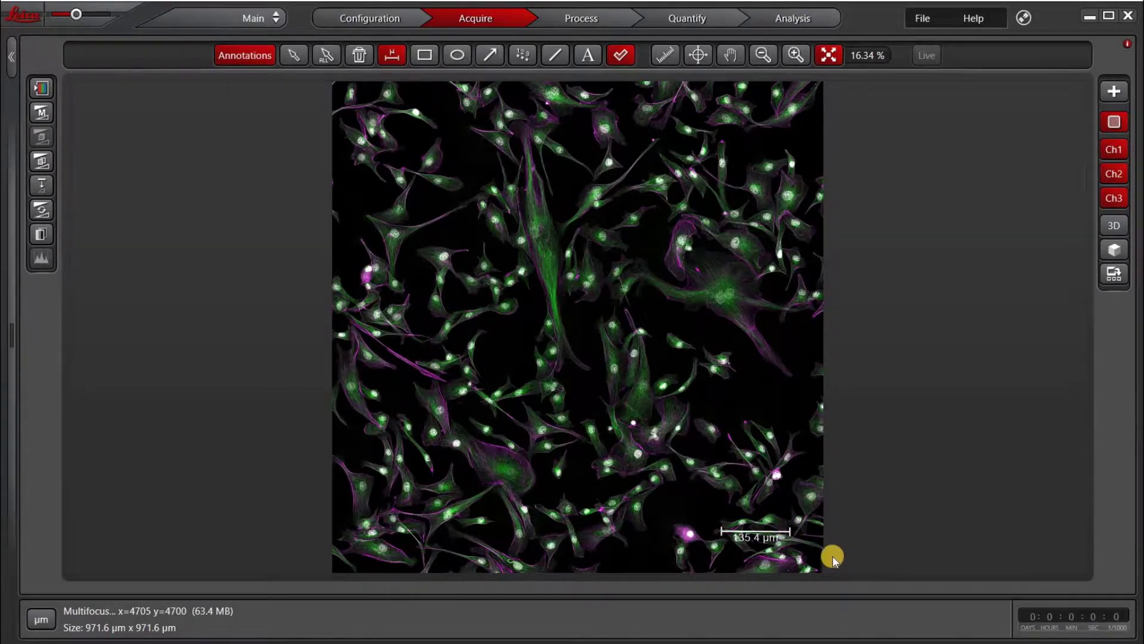
left_click(294, 58)
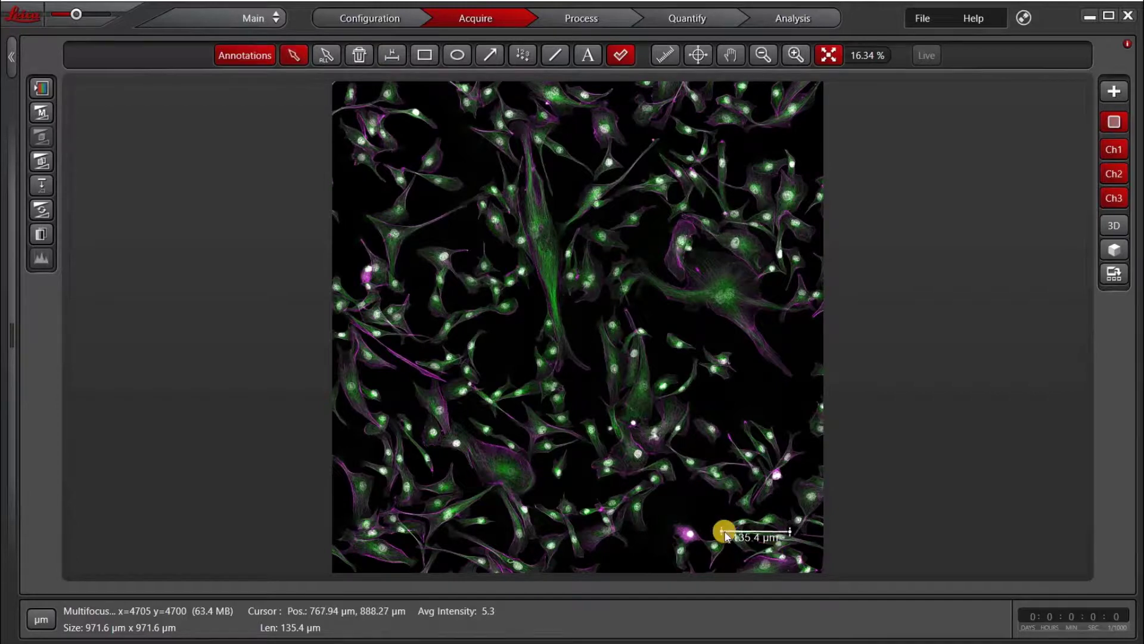
- In the scale bar's Properties, set Length to 200 and Angle to 0
right_click(771, 532)
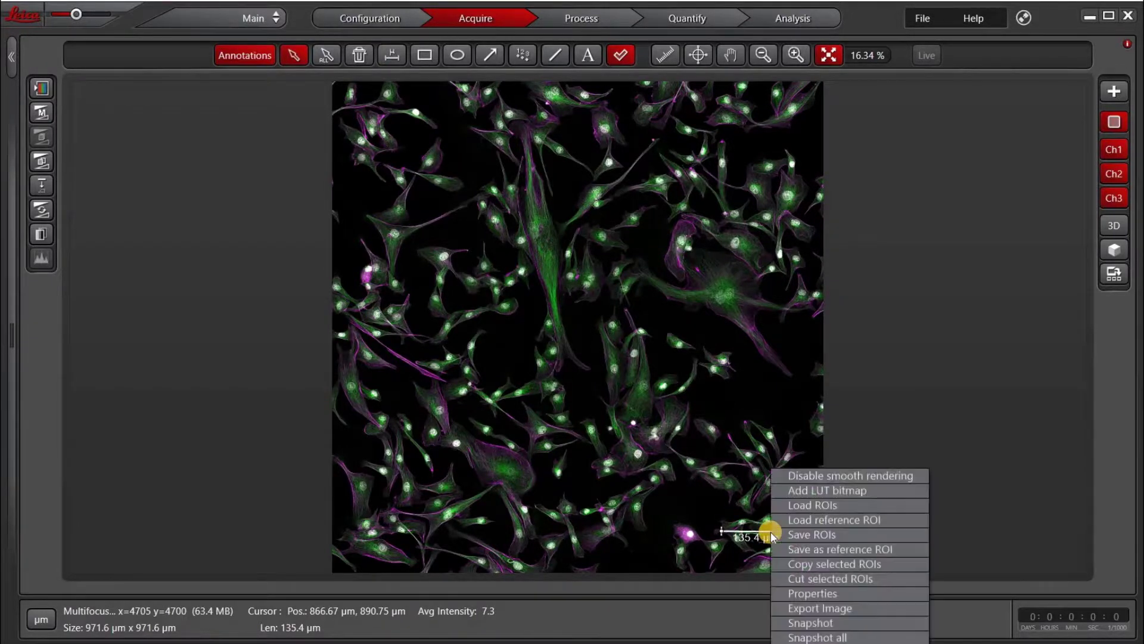
left_click(813, 593)
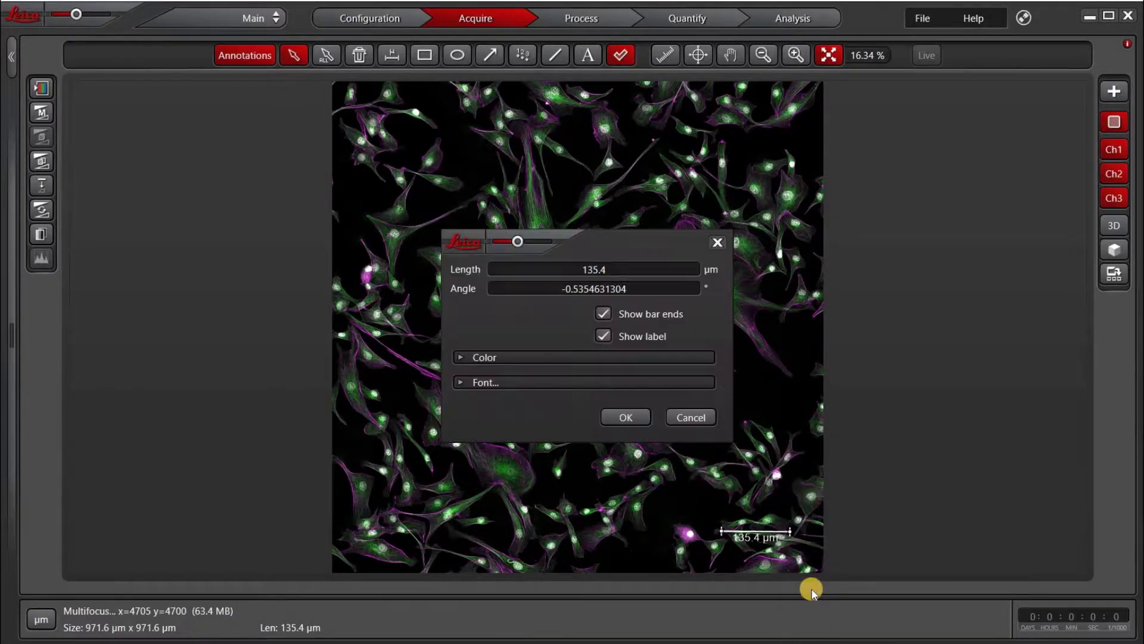
double_click(611, 266)
type("200")
double_click(580, 289)
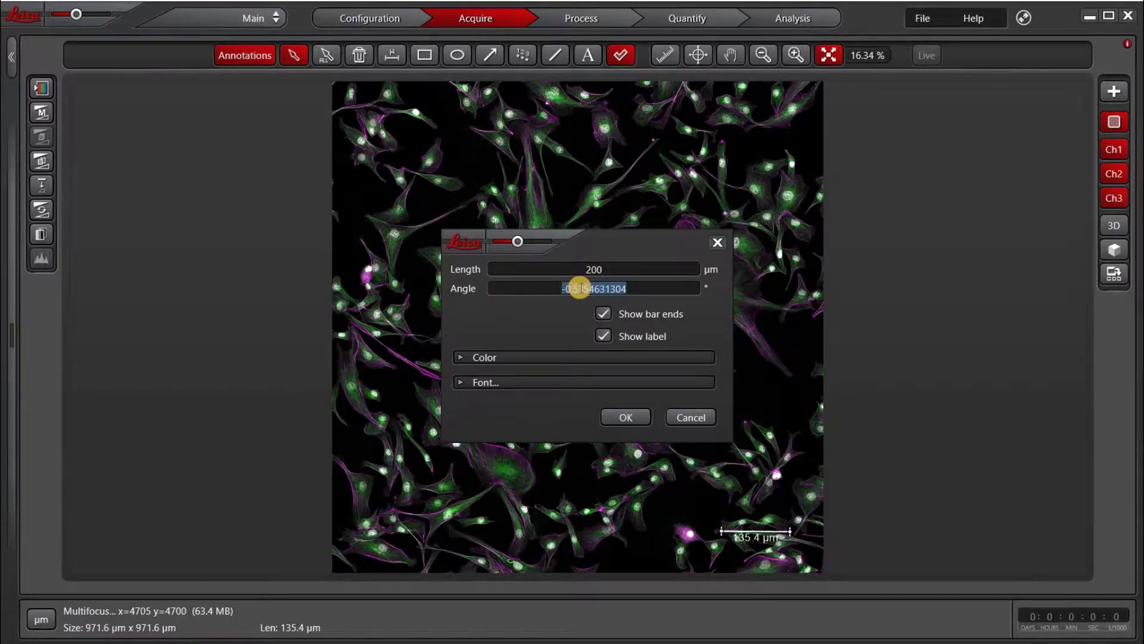
type("0")
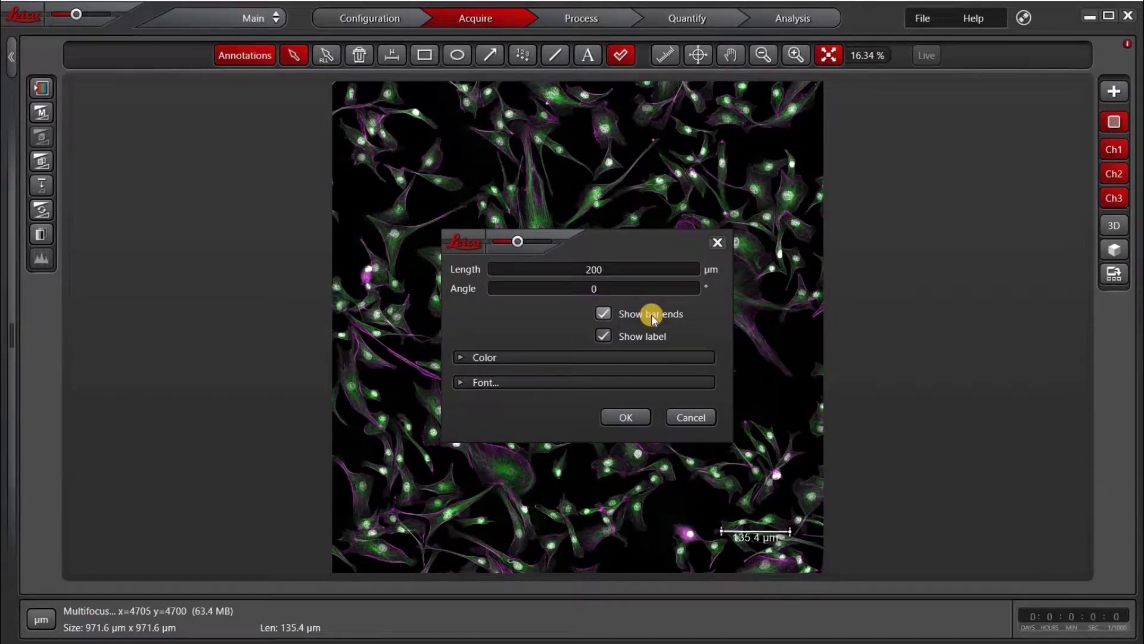
- Enlarge the scale bar label font to size 24 and apply the properties
left_click(462, 357)
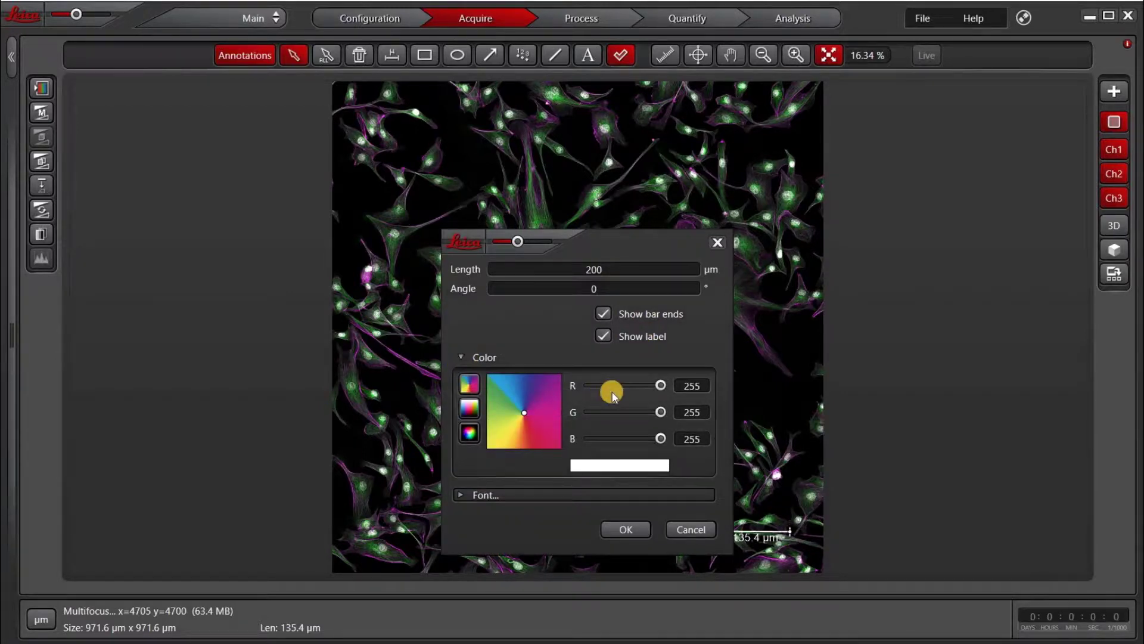
left_click(459, 495)
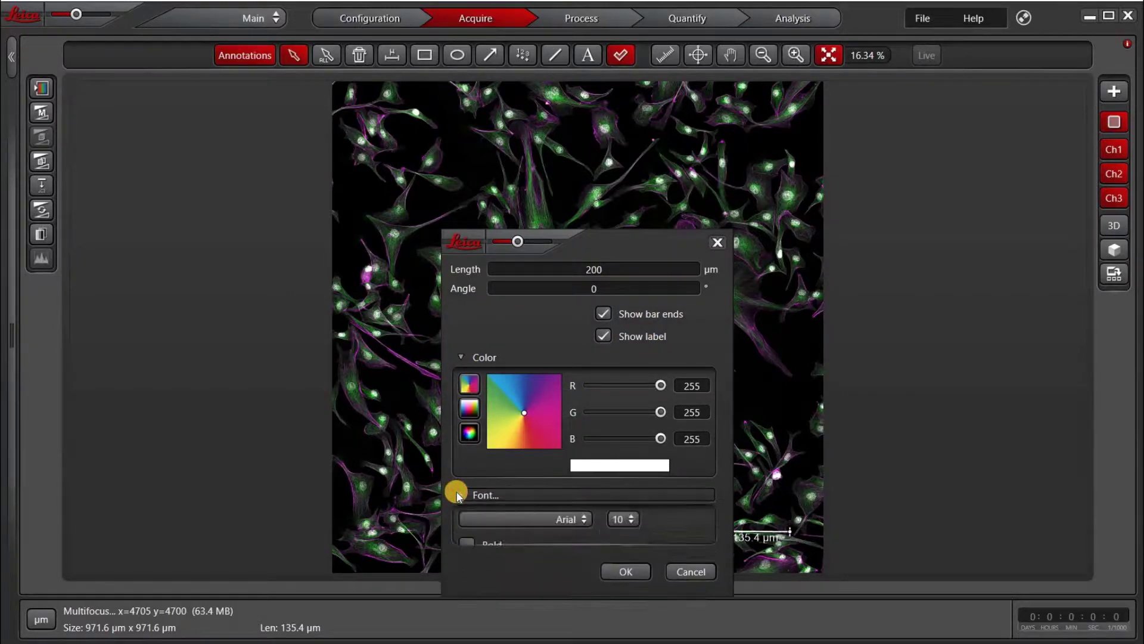
left_click(625, 518)
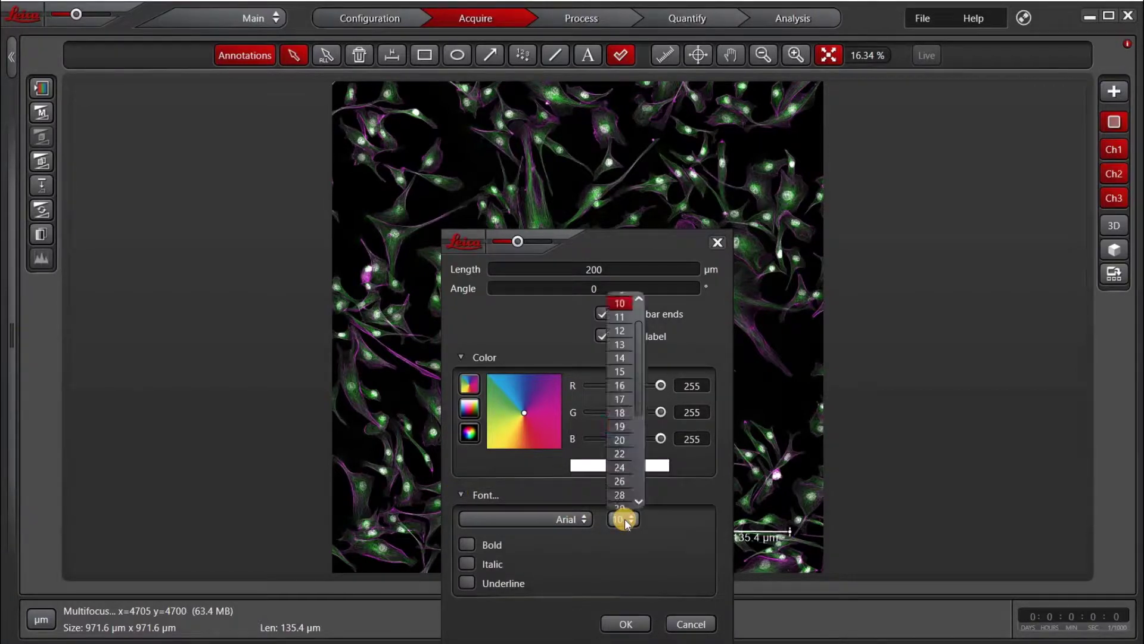
left_click(624, 463)
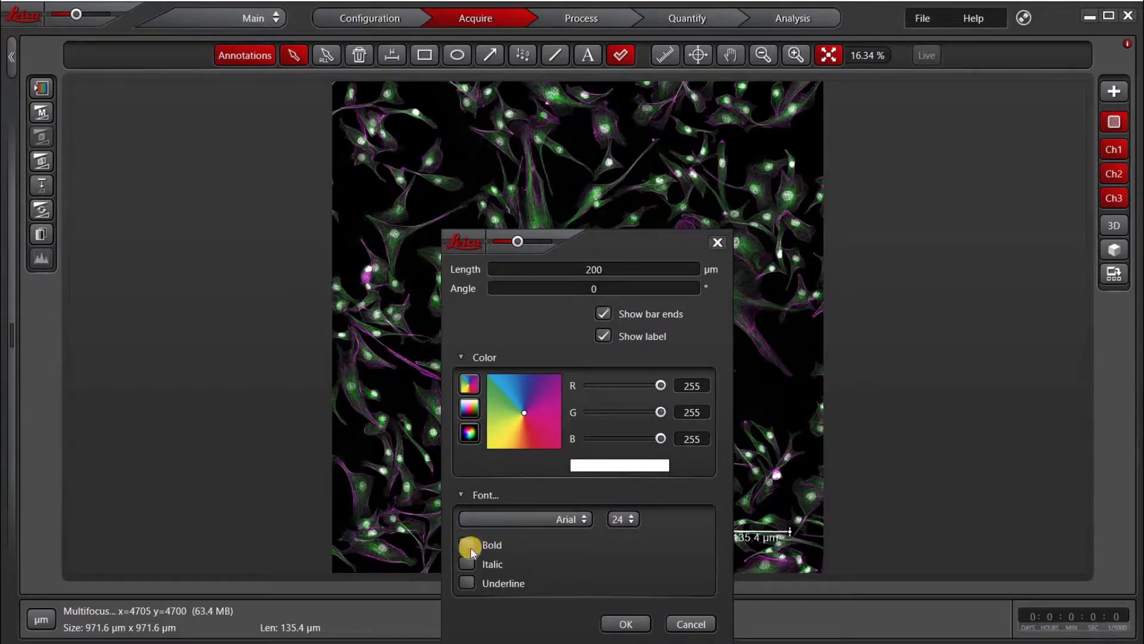
left_click(626, 622)
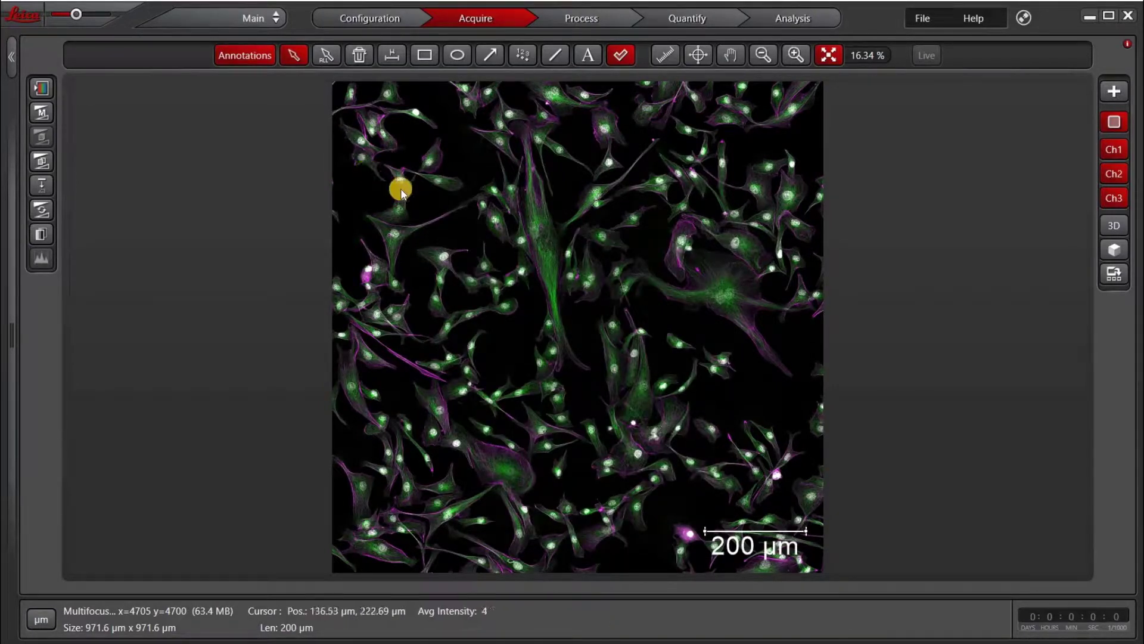
- Nudge the 200 µm scale bar slightly up and to the left
left_click(294, 57)
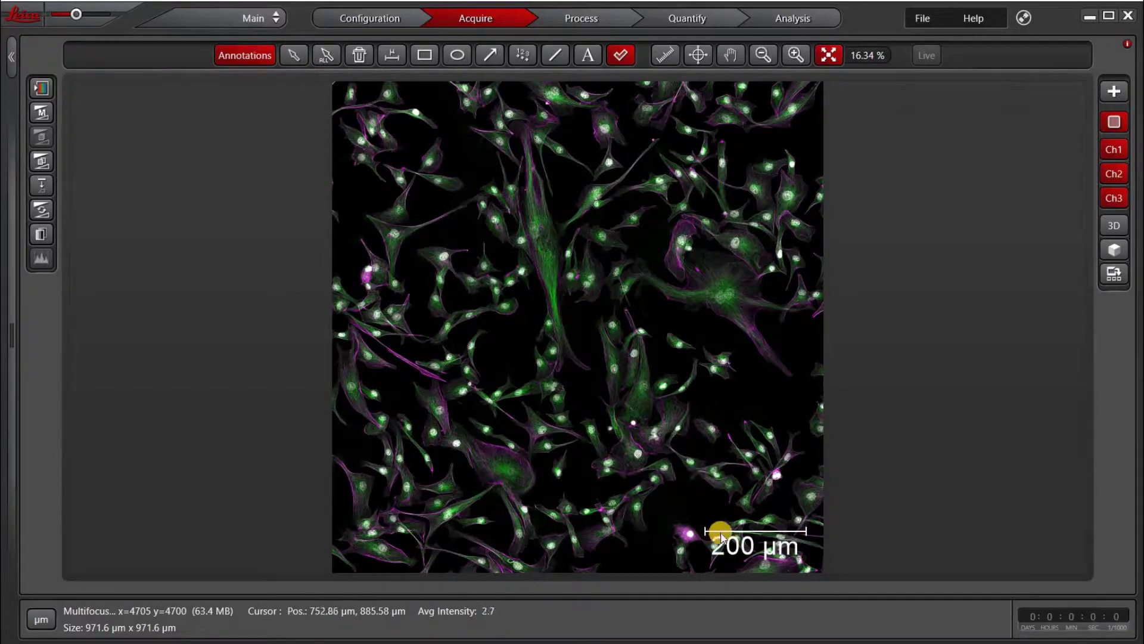
left_click(293, 58)
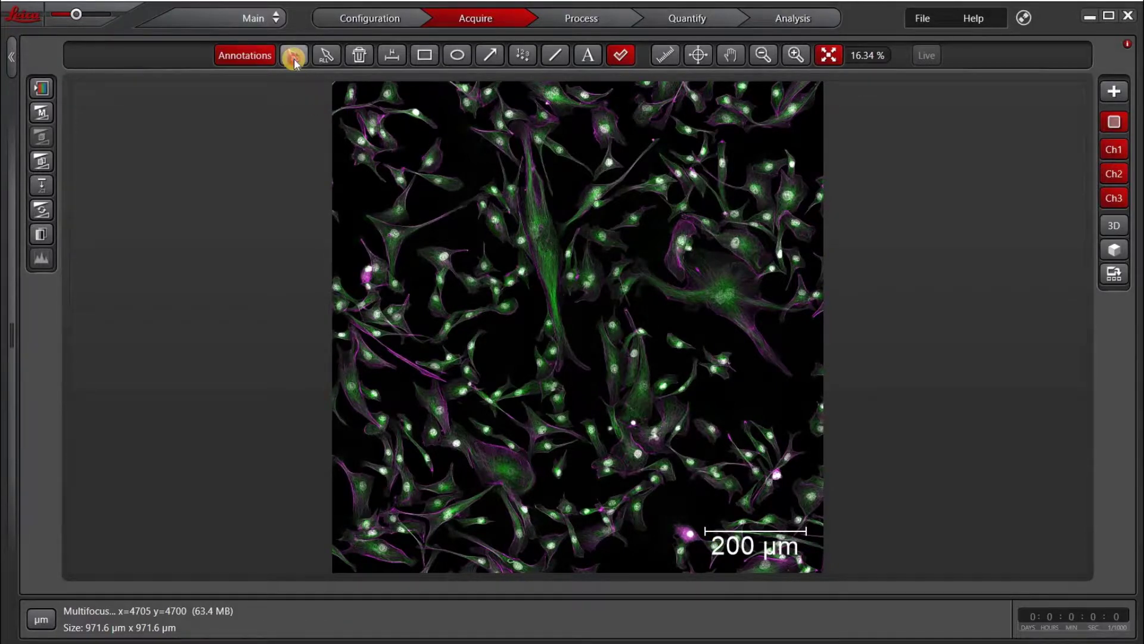
left_click_drag(756, 530, 753, 526)
left_click(297, 57)
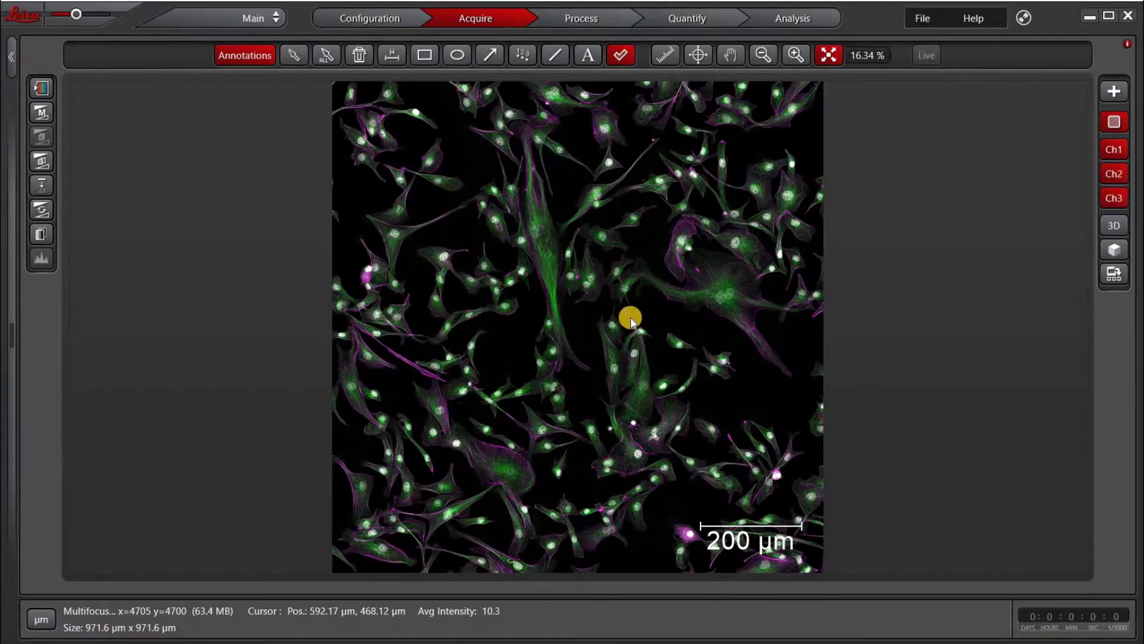
right_click(500, 342)
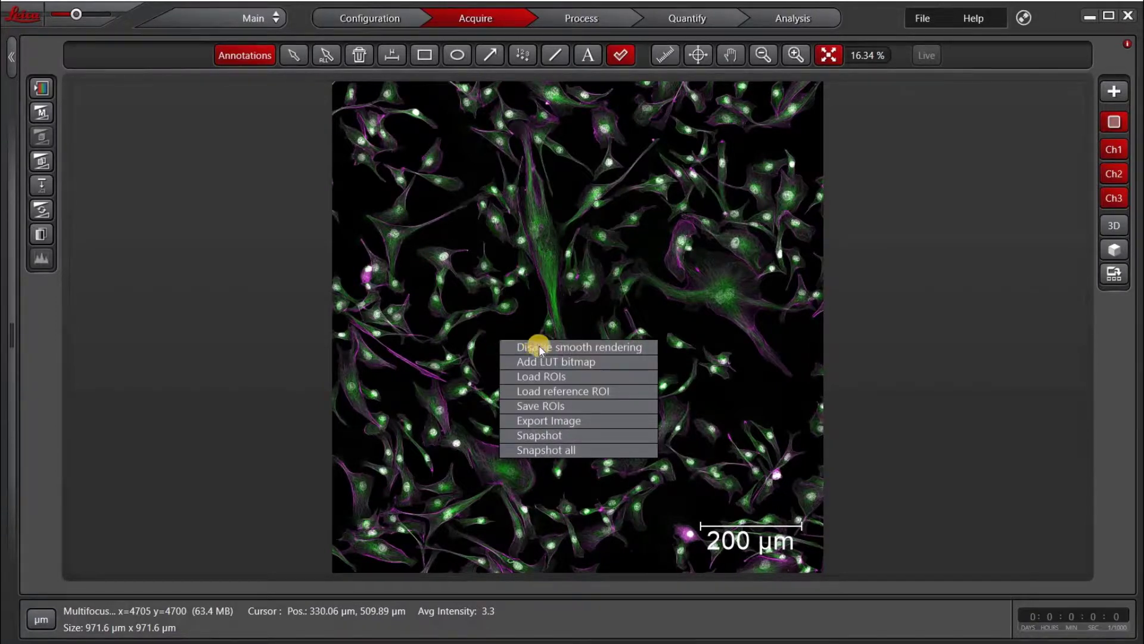
- Set the export scale bar mode to Free Configuration with a length of 200
left_click(536, 422)
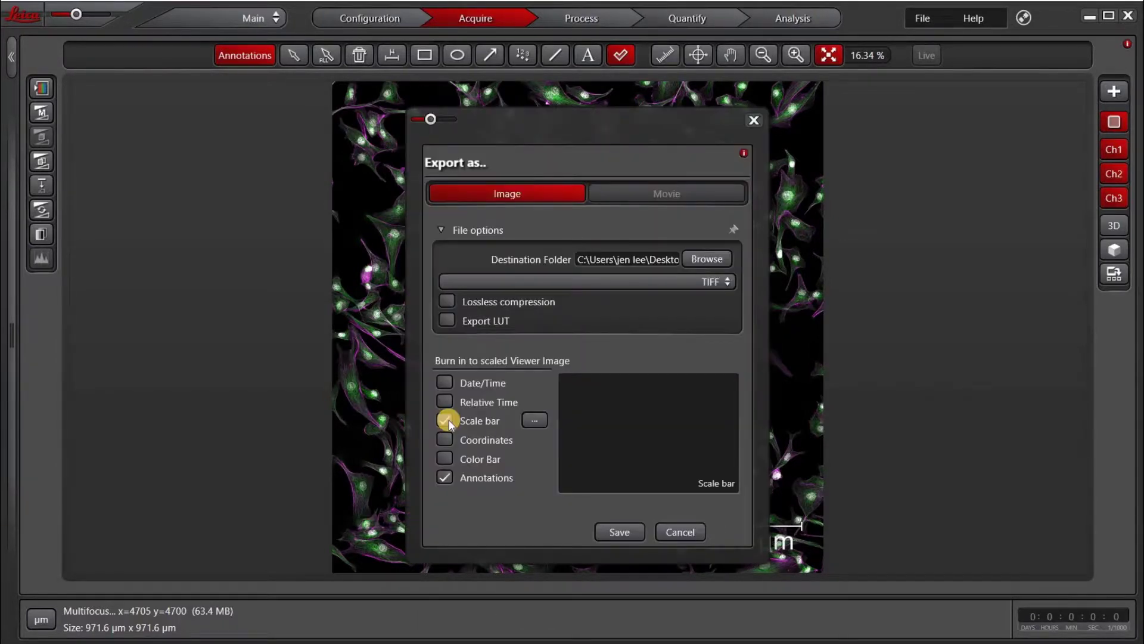
left_click(536, 422)
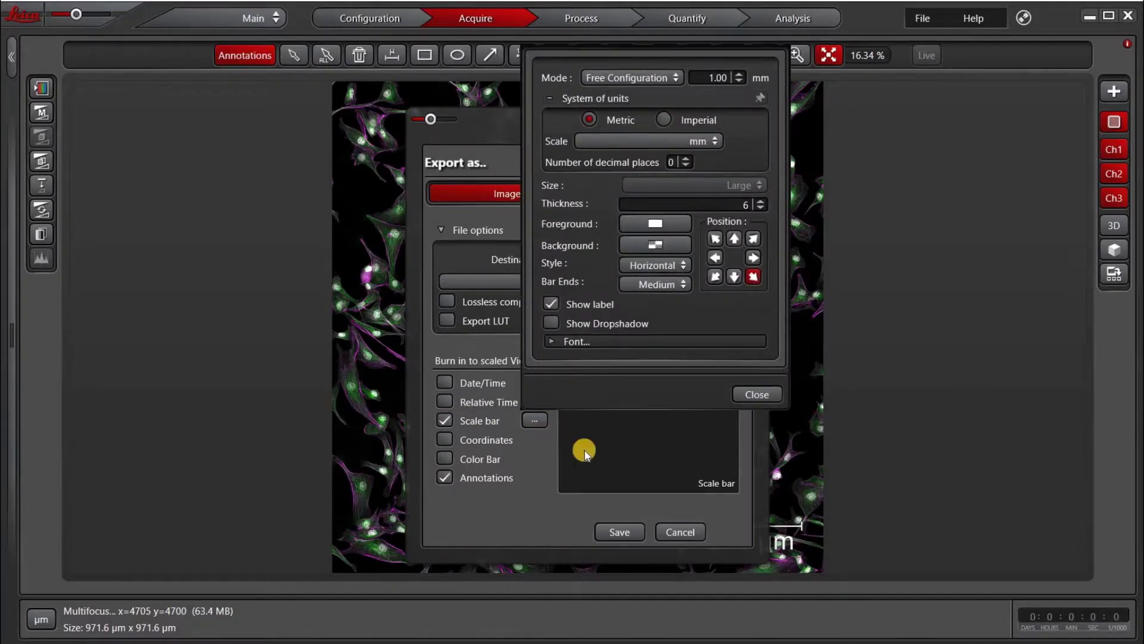
left_click(675, 79)
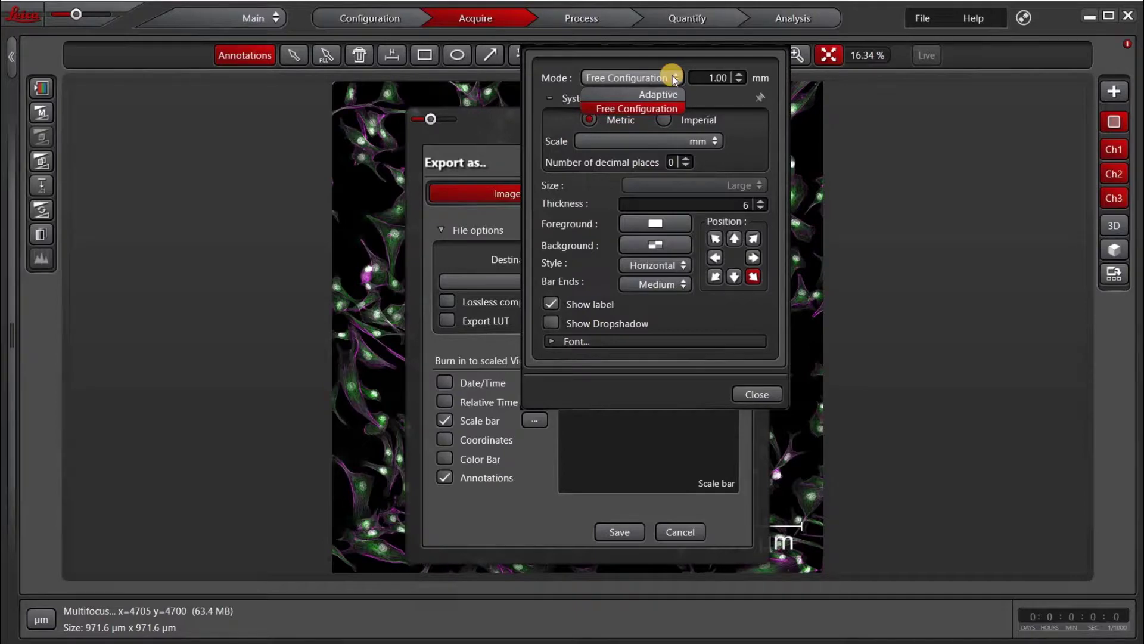
left_click(666, 94)
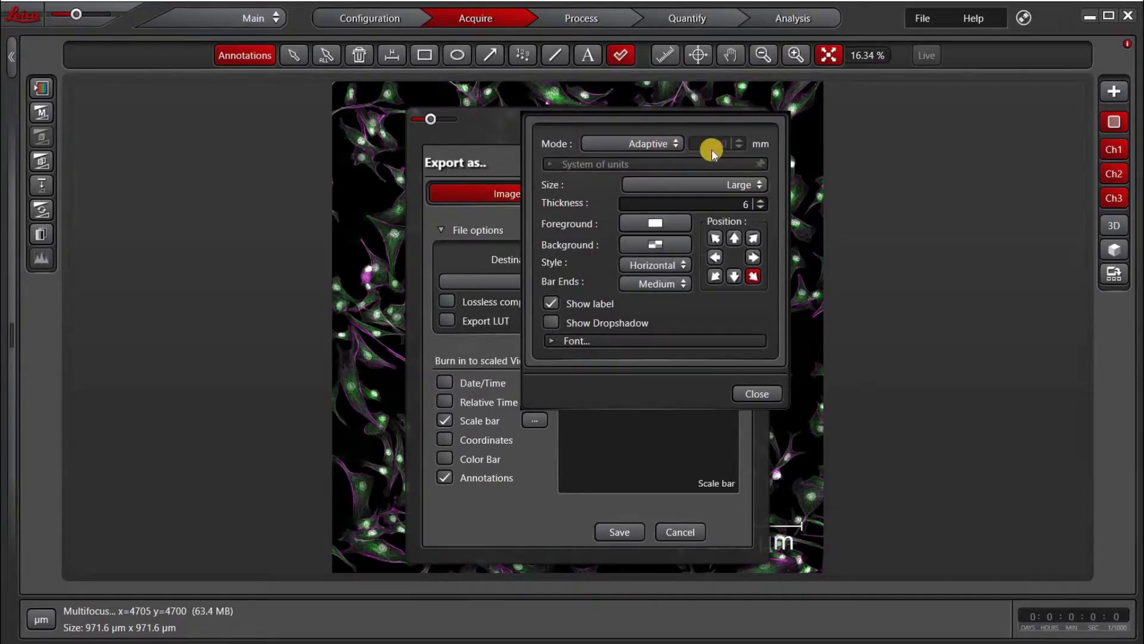
left_click(667, 140)
left_click(659, 174)
left_click(718, 78)
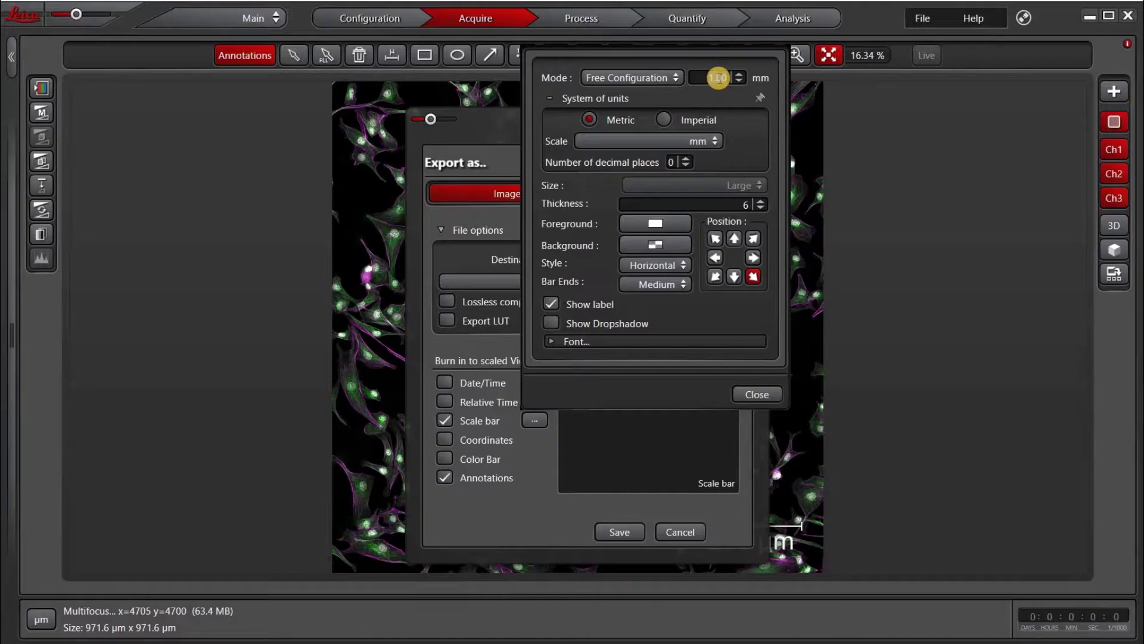
type("200")
- Set the export scale bar unit to µm and position bottom-left, leaving colours unchanged
left_click(654, 138)
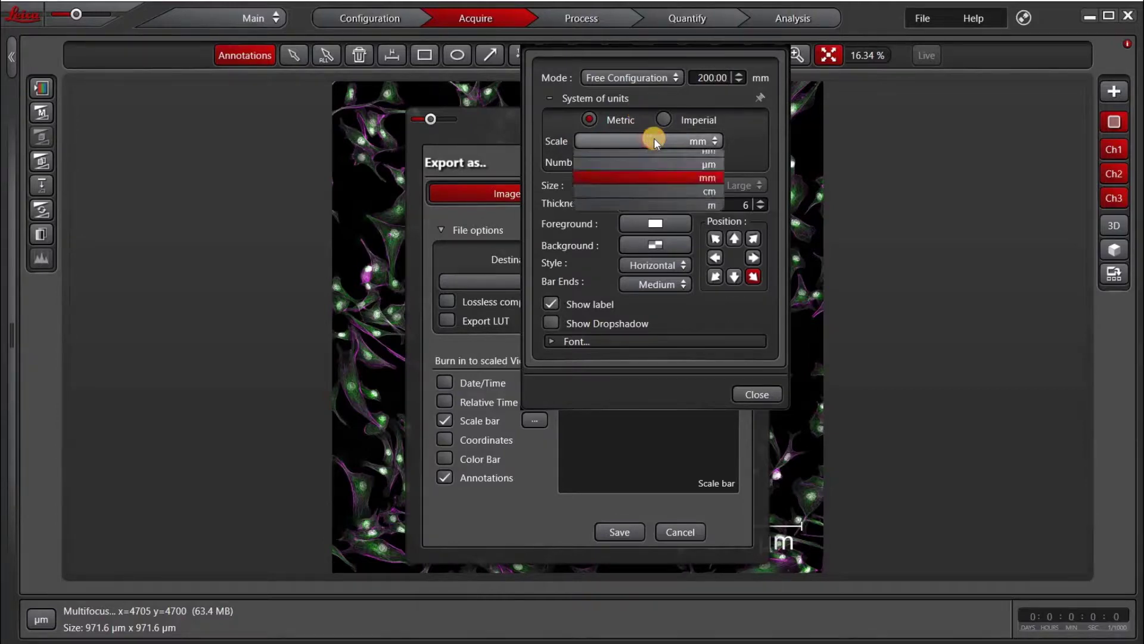
left_click(643, 171)
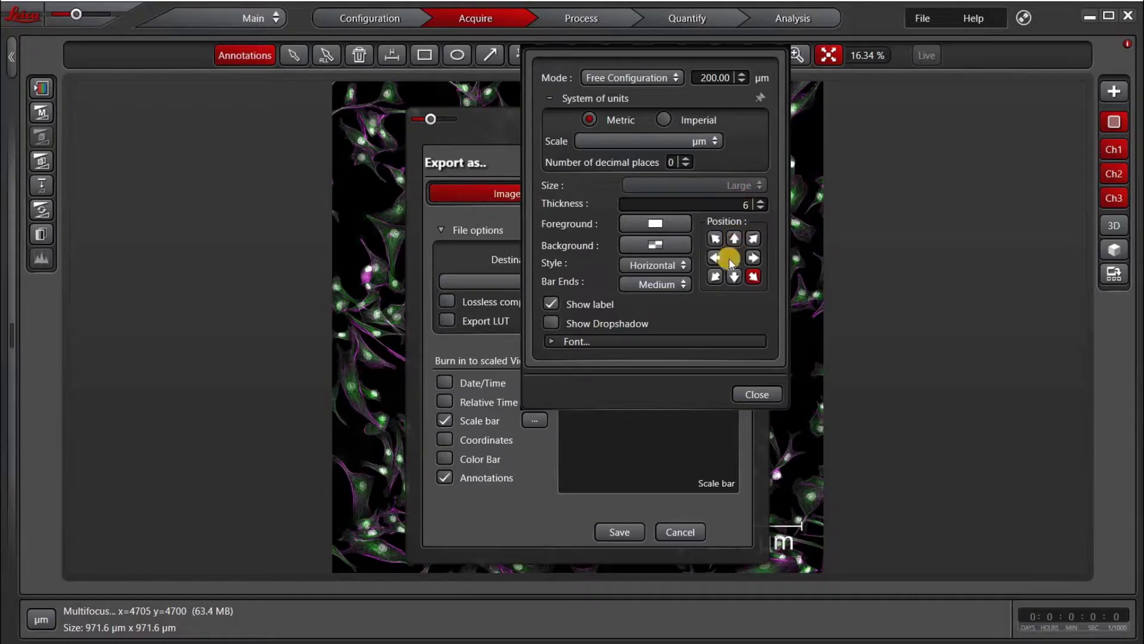
left_click(715, 278)
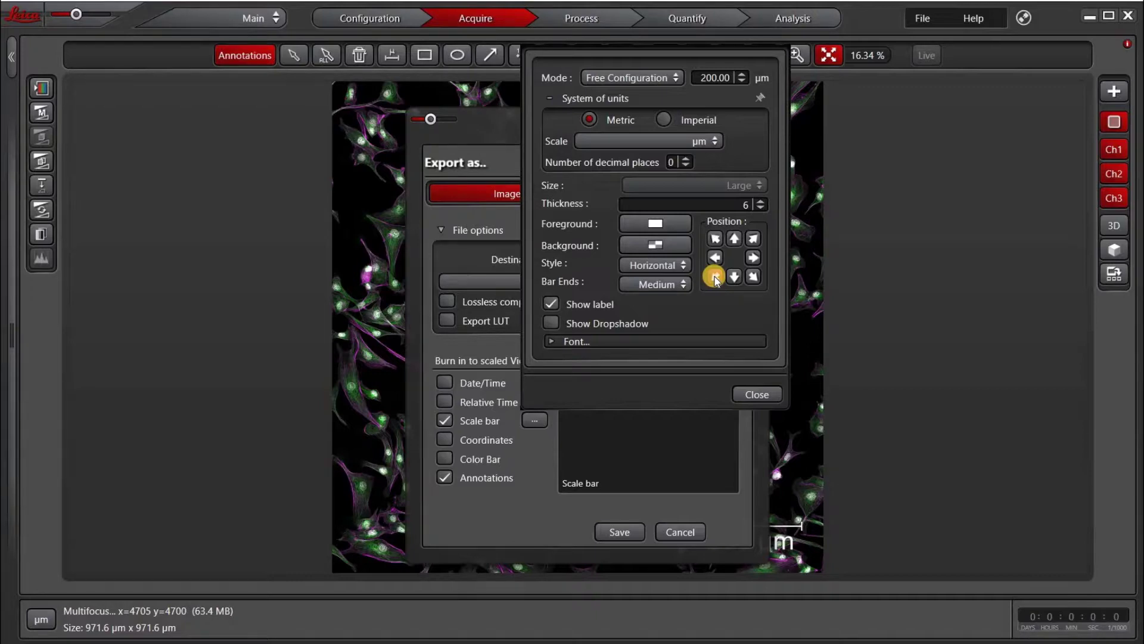
left_click(655, 224)
left_click(654, 224)
left_click(644, 245)
left_click(641, 244)
left_click(643, 245)
left_click(644, 244)
left_click(639, 246)
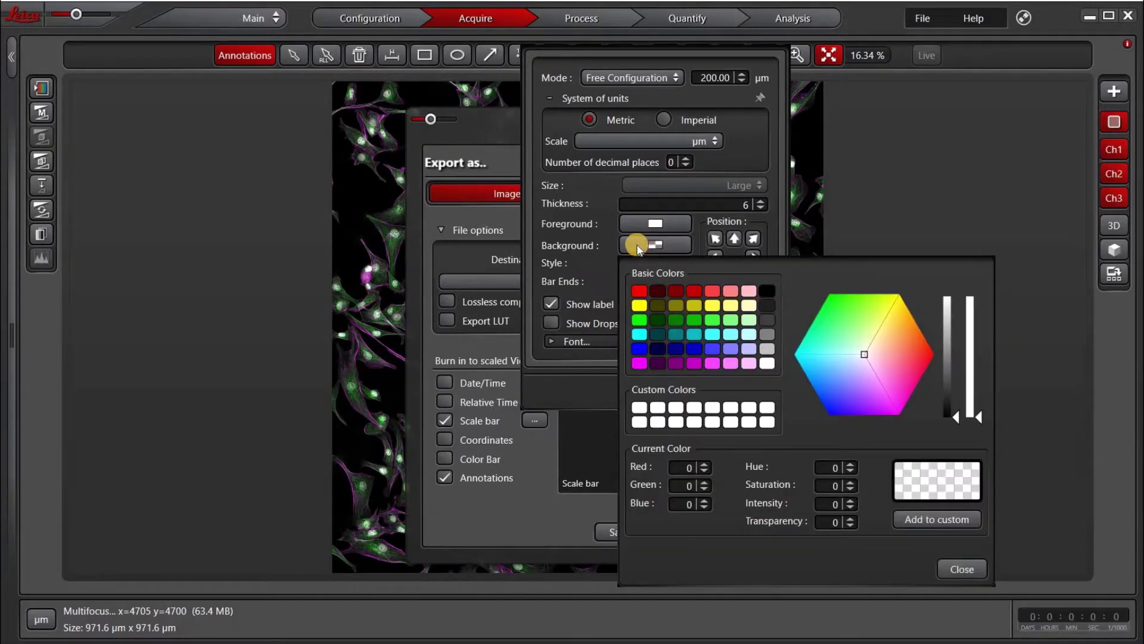
left_click(606, 248)
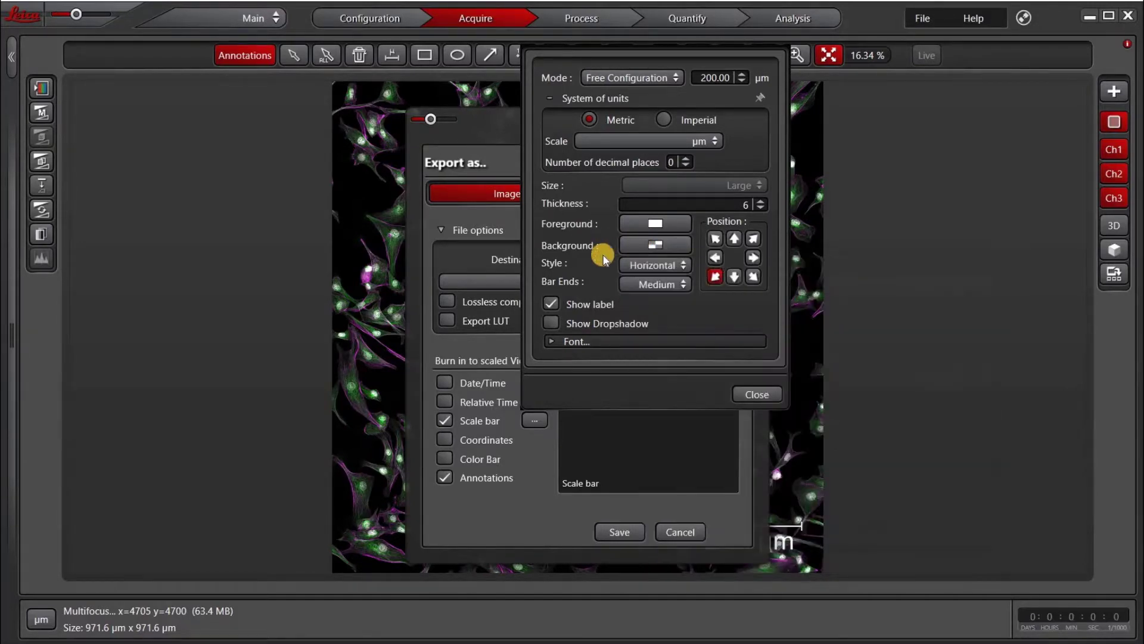
- Keep a horizontal bar with medium ends and set the label font size to 24
left_click(636, 268)
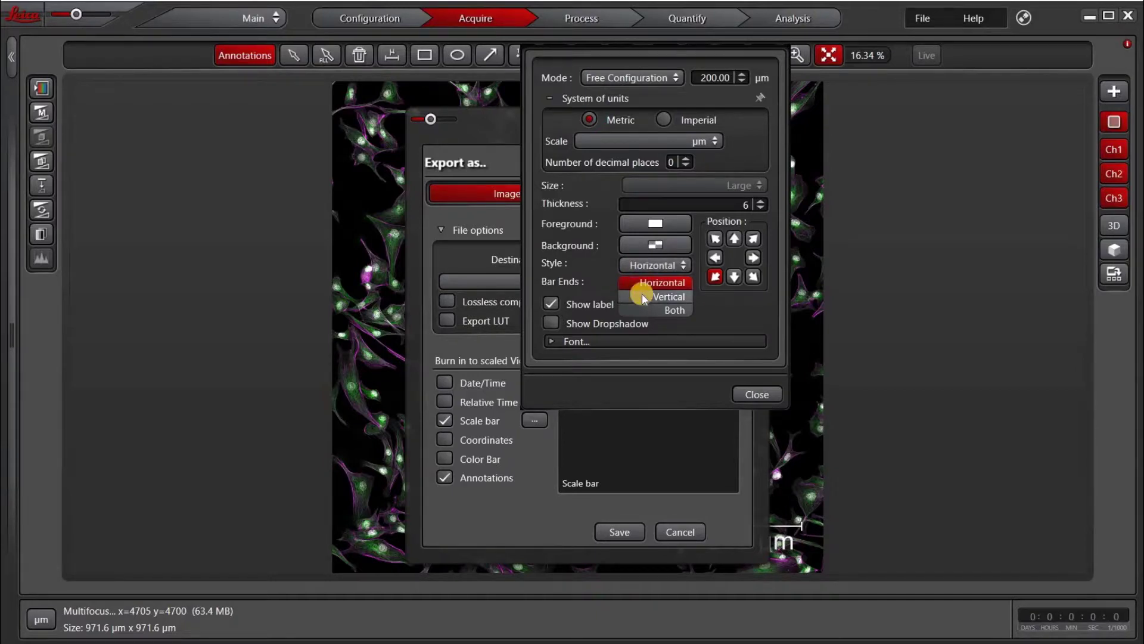
left_click(581, 270)
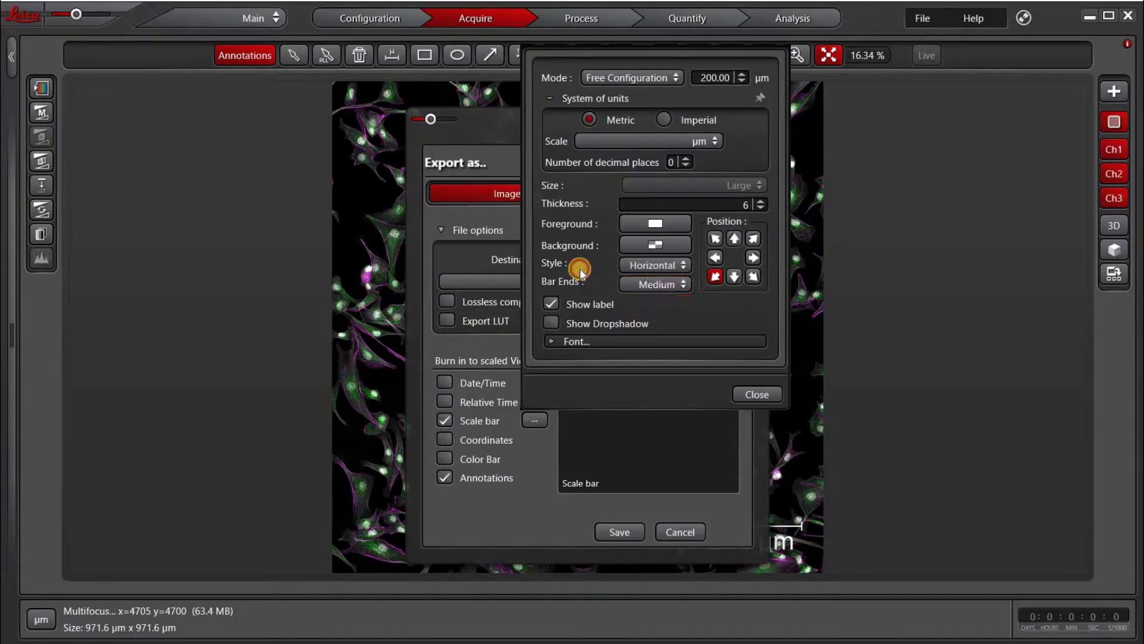
left_click(639, 284)
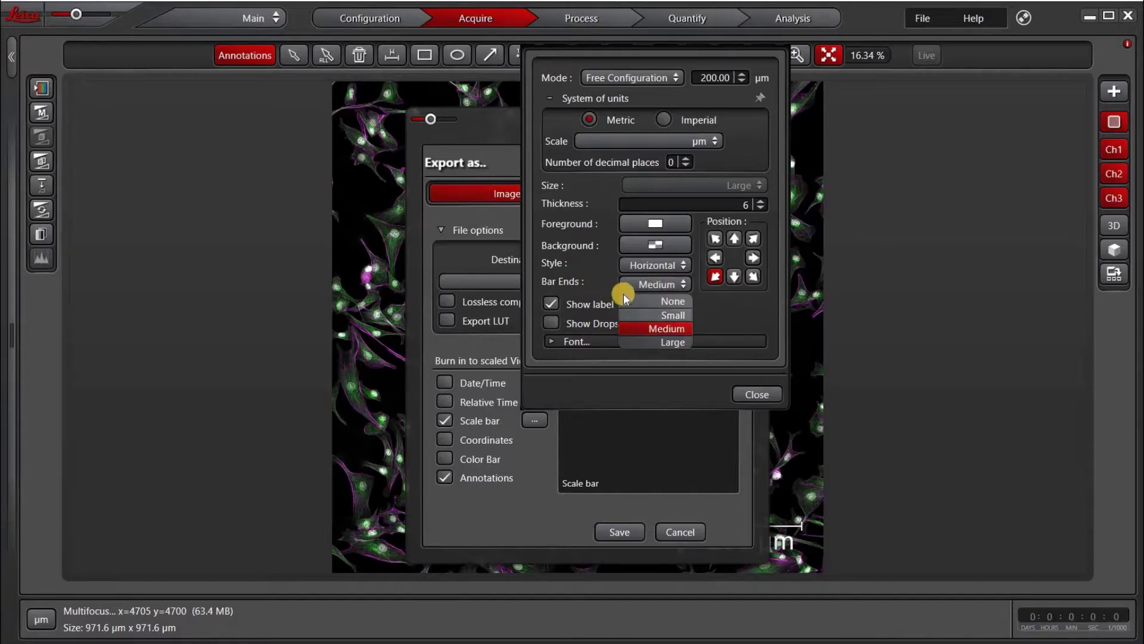
left_click(607, 283)
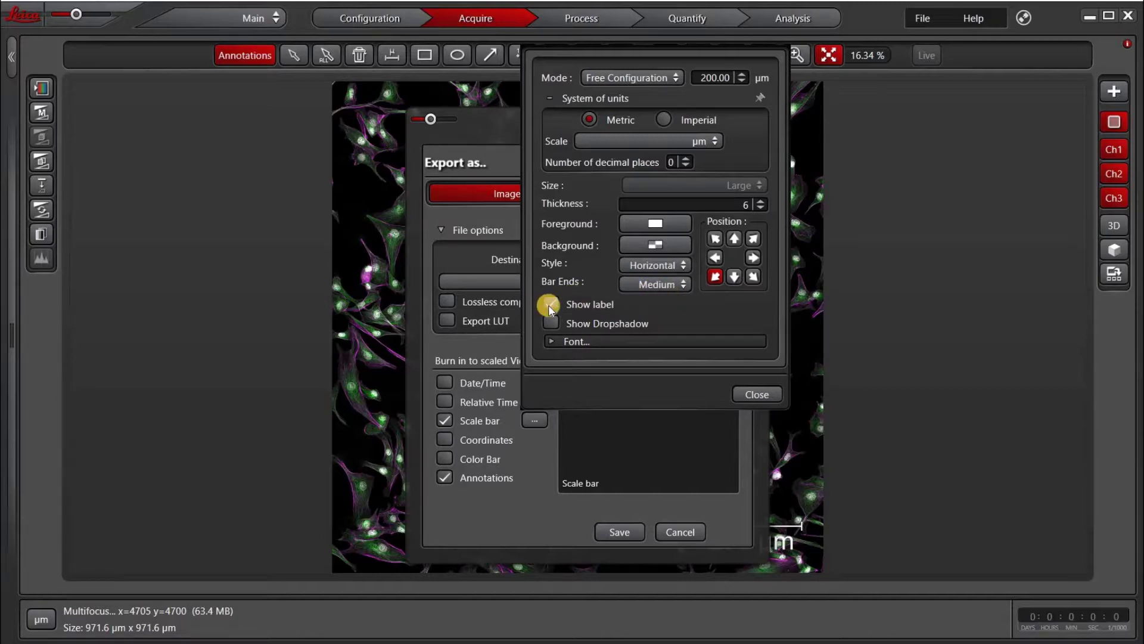
left_click(550, 341)
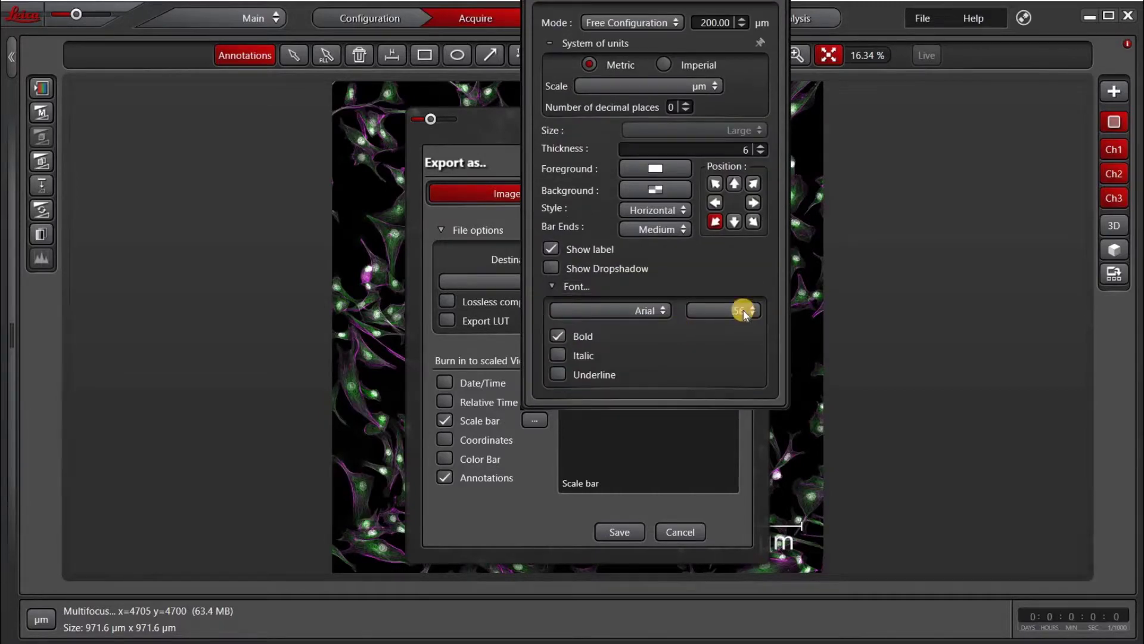
left_click(743, 310)
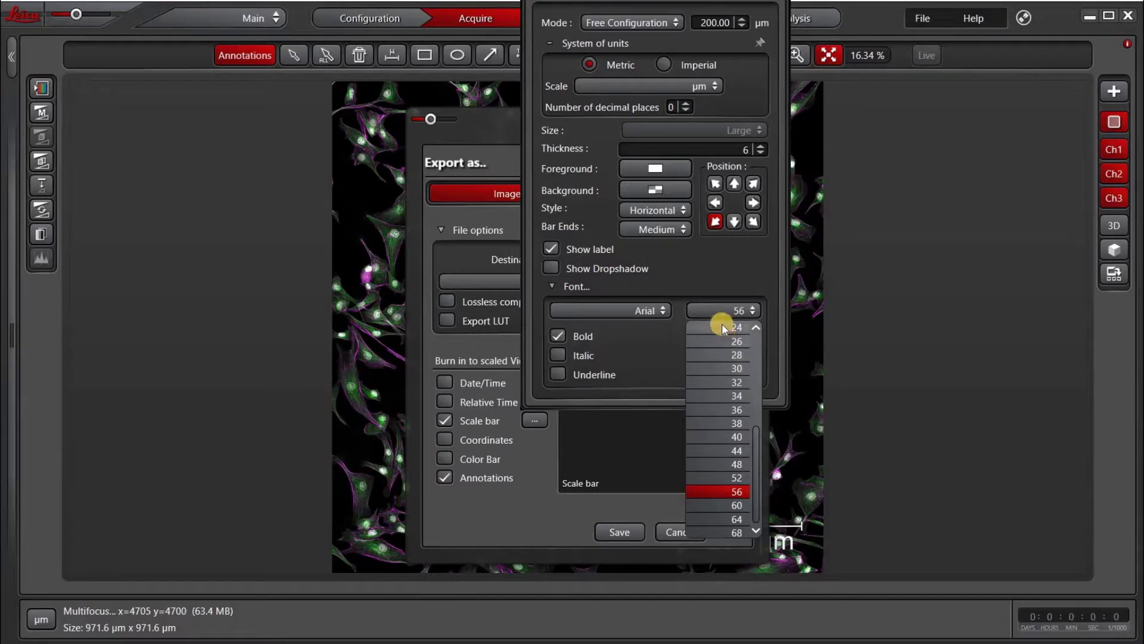
left_click(720, 326)
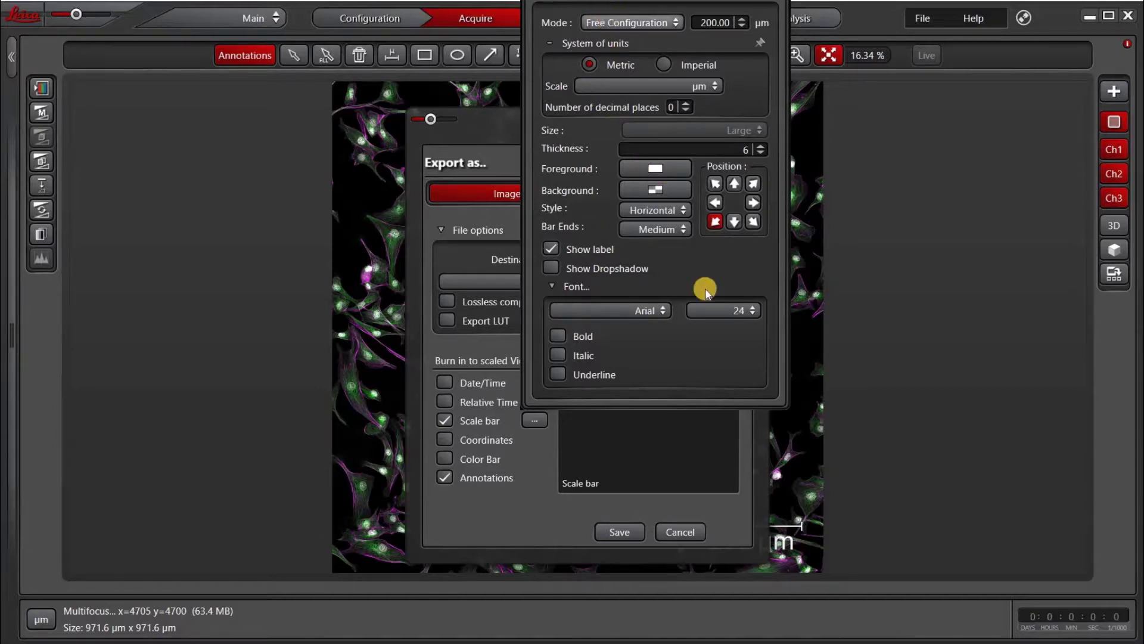
left_click(554, 286)
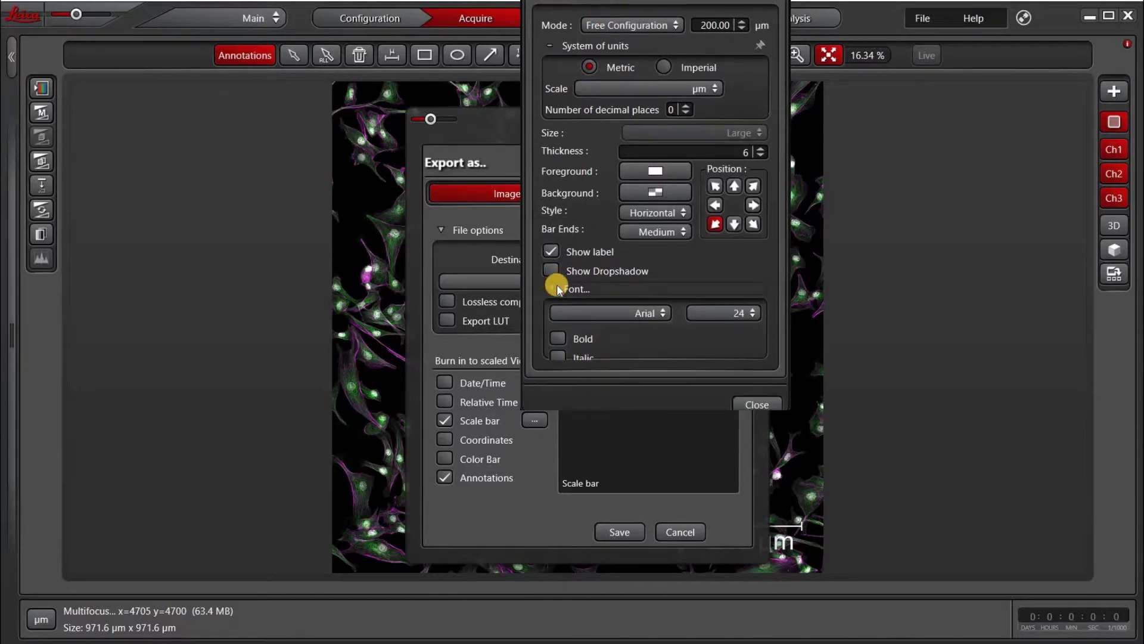
left_click(758, 393)
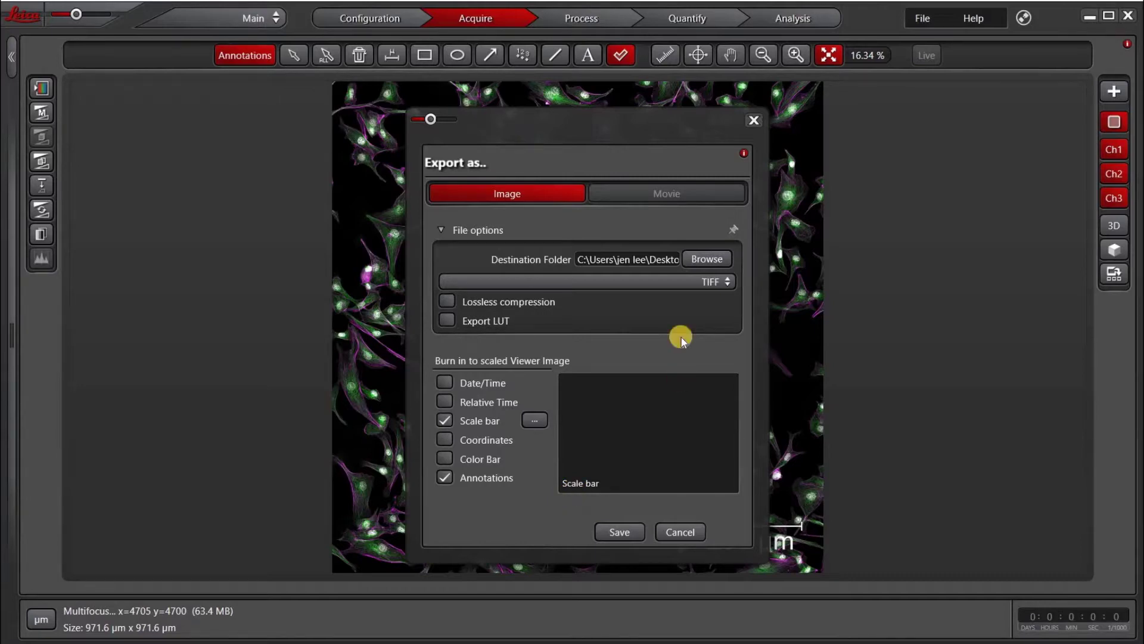
- Save 'Scan 001_Multifocus Image.tif' to the Desktop folder
left_click(702, 262)
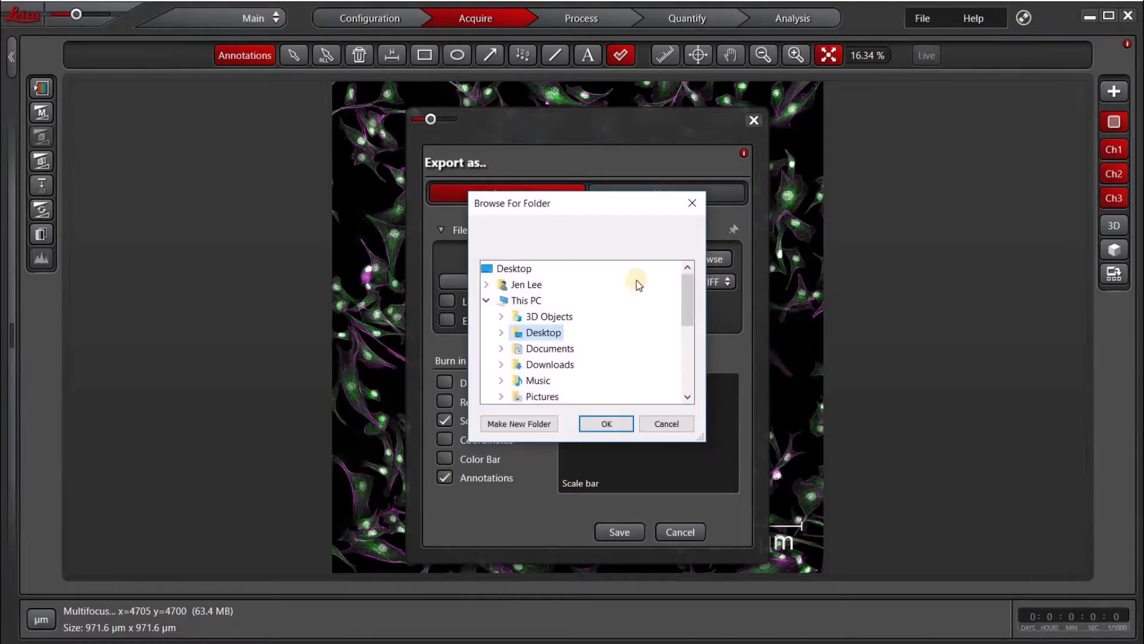
left_click(540, 332)
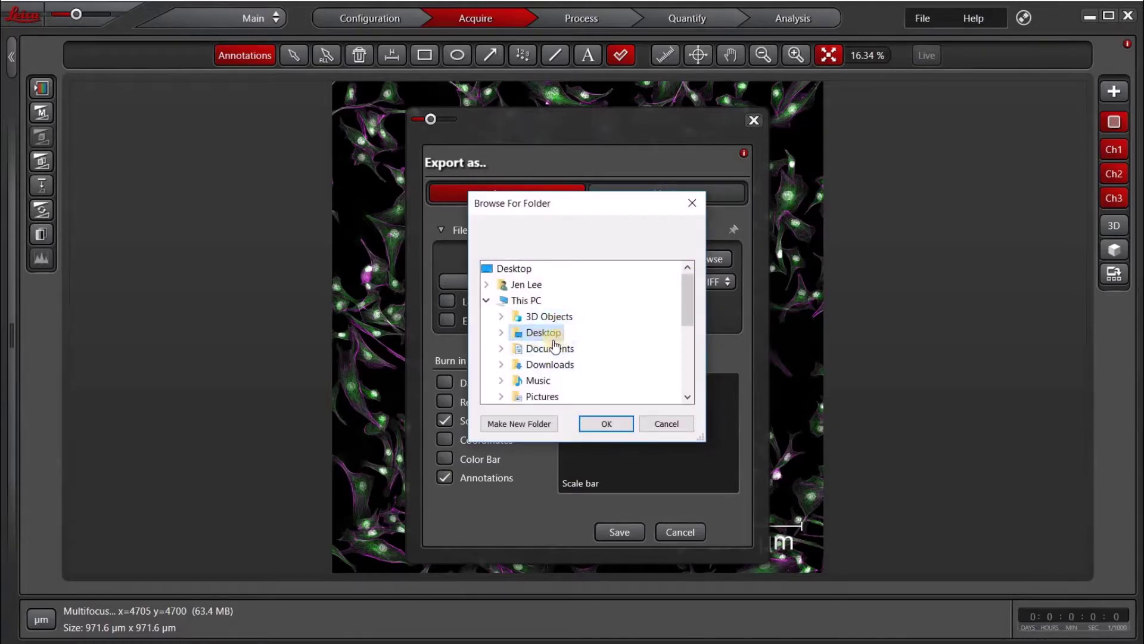
left_click(607, 423)
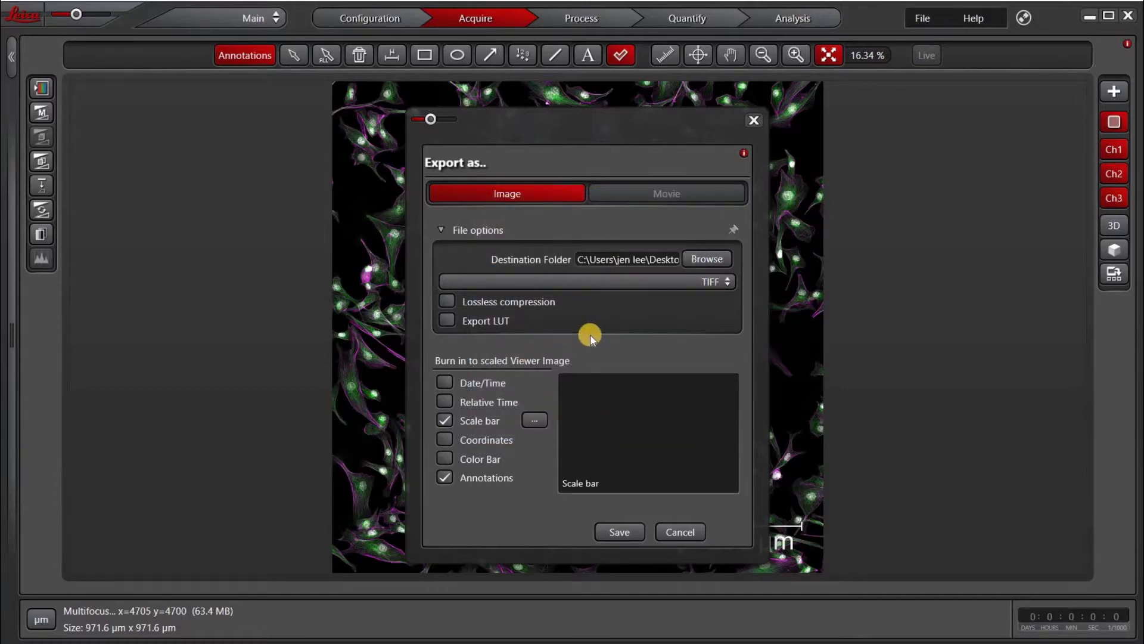
left_click(619, 532)
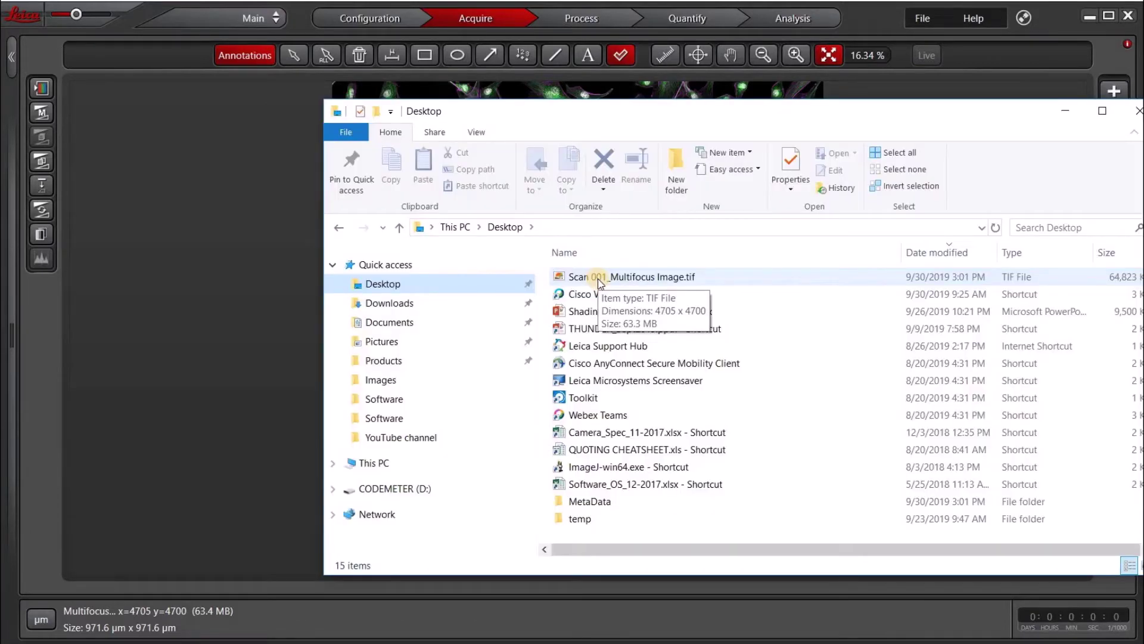
- Open 'Scan 001_Multifocus Image.tif' from the Desktop in Windows Photo Viewer
double_click(598, 278)
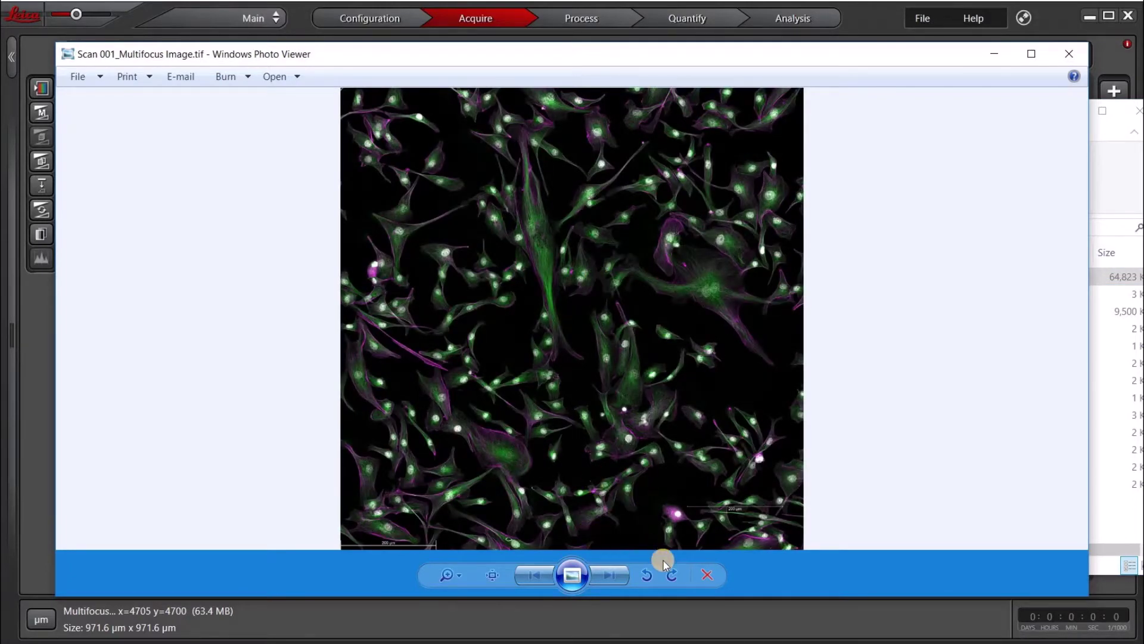
left_click(452, 574)
left_click_drag(448, 573, 451, 516)
left_click_drag(484, 211, 624, 206)
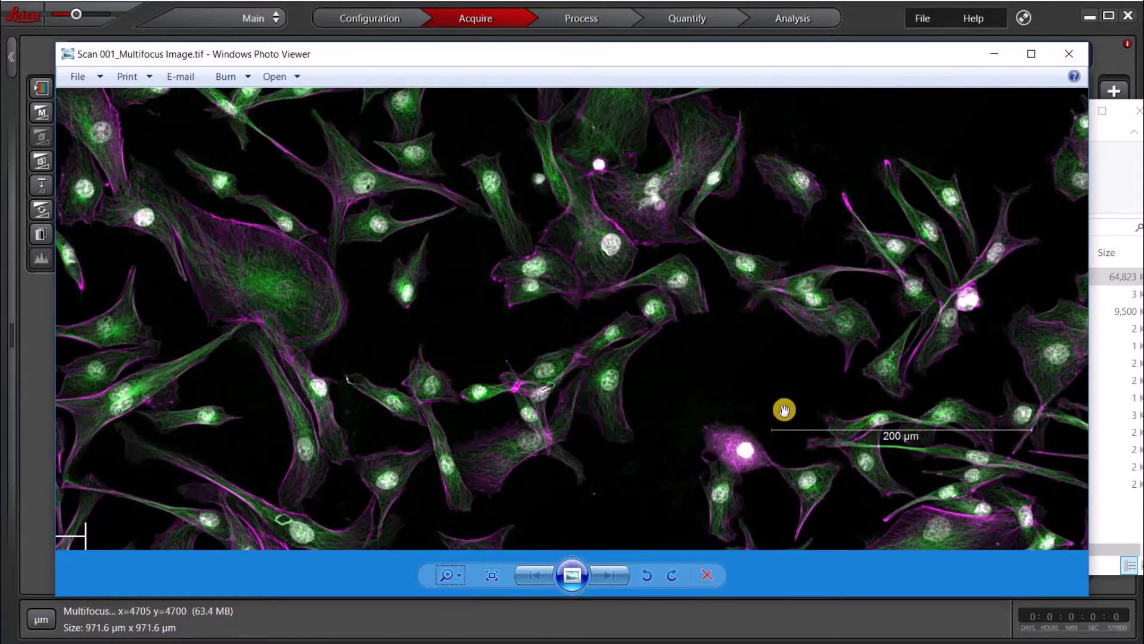
scroll(785, 414, "down", 5)
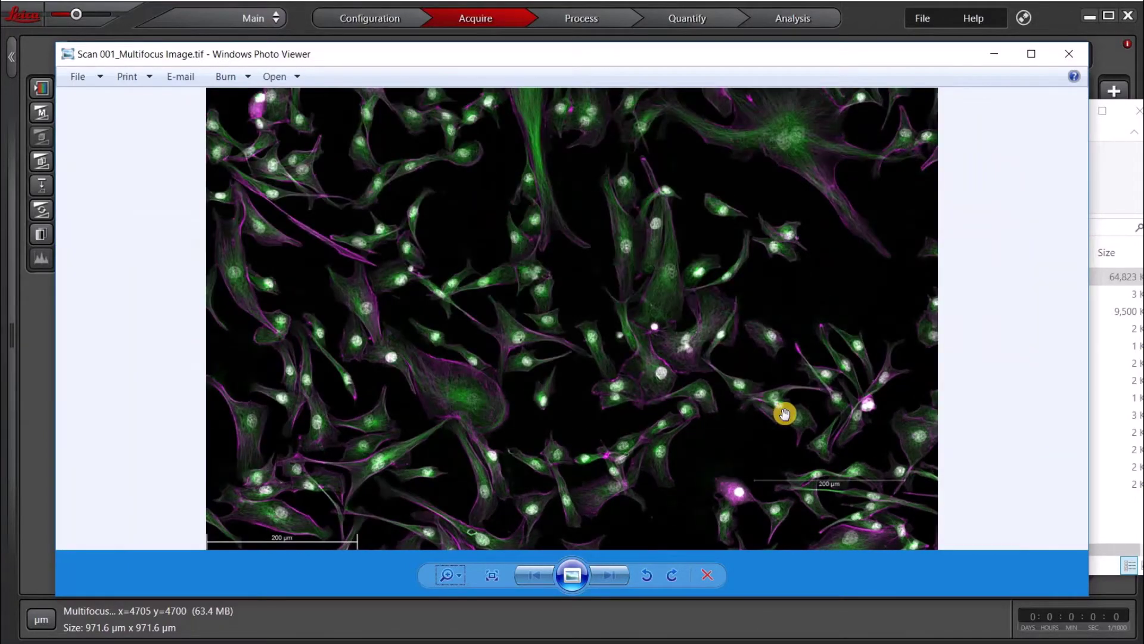